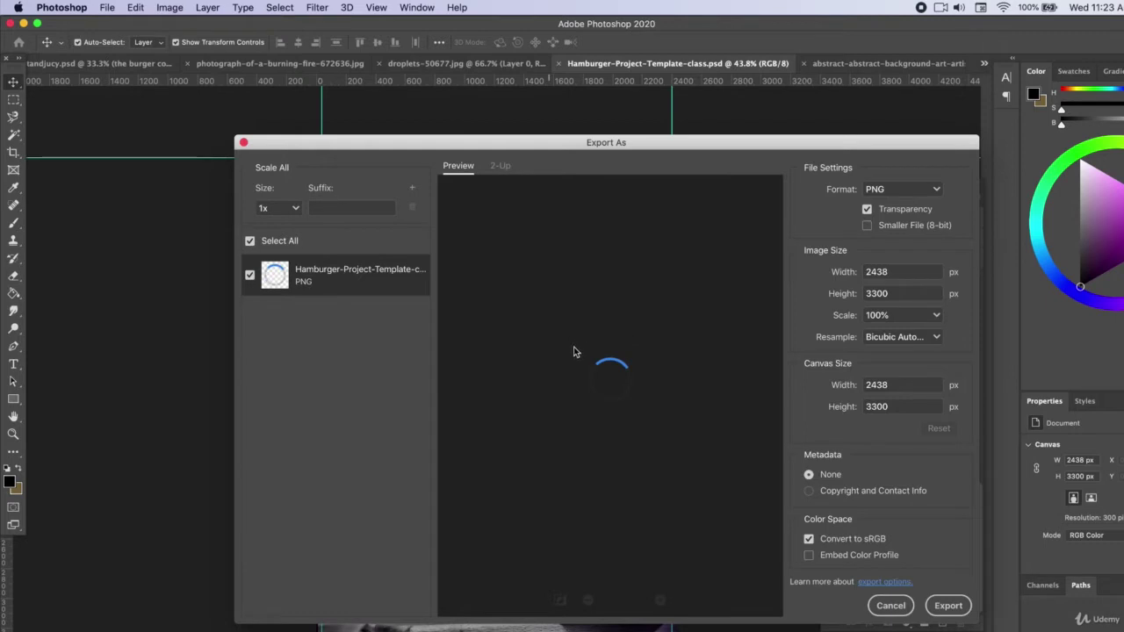
{"action": "left_click", "coordinate": [882, 192]}
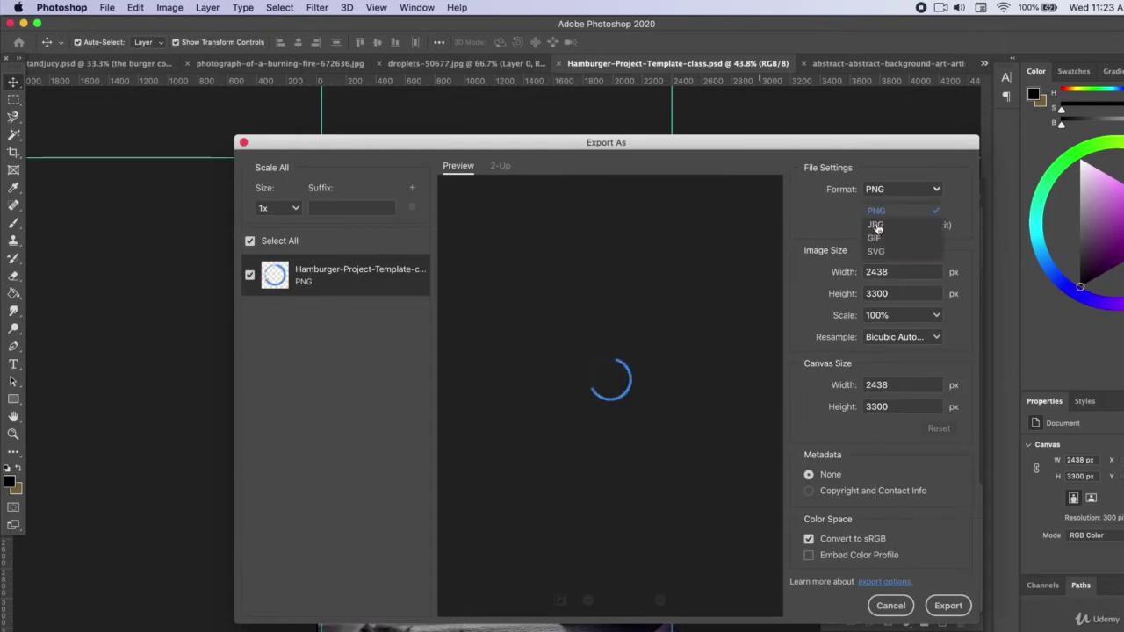
{"action": "left_click", "coordinate": [875, 225]}
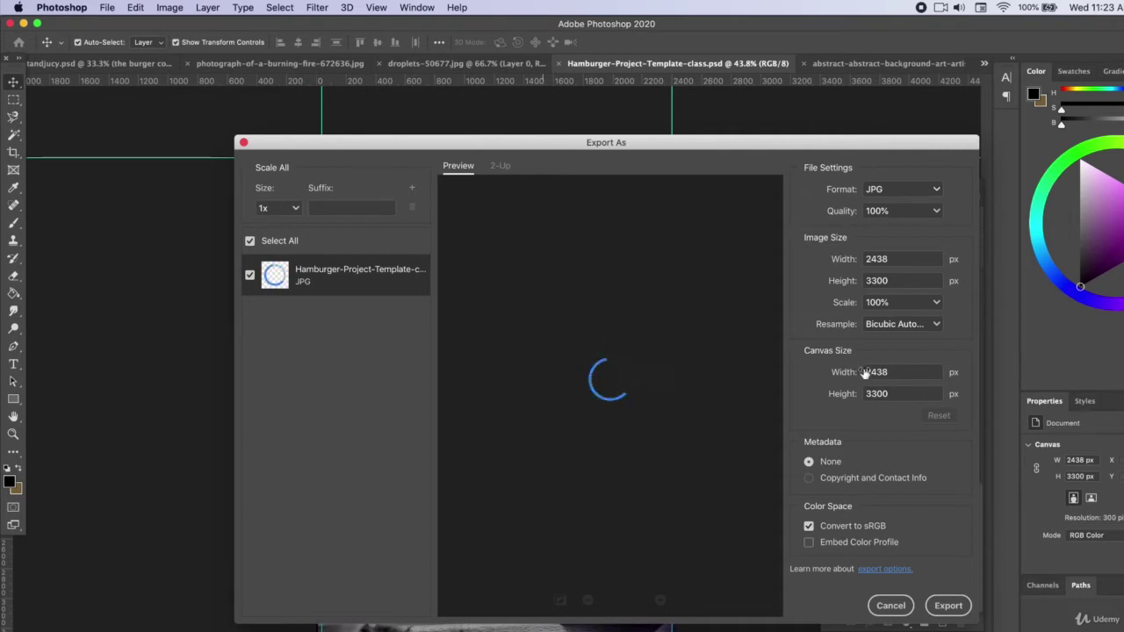
{"action": "left_click", "coordinate": [896, 371]}
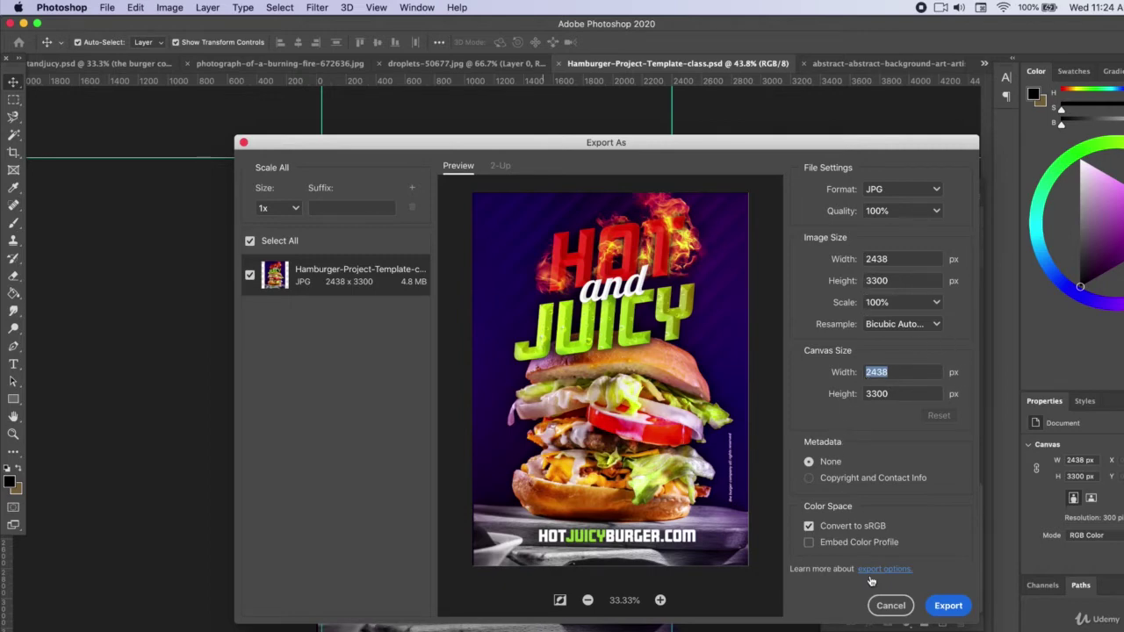
{"action": "left_click", "coordinate": [890, 605]}
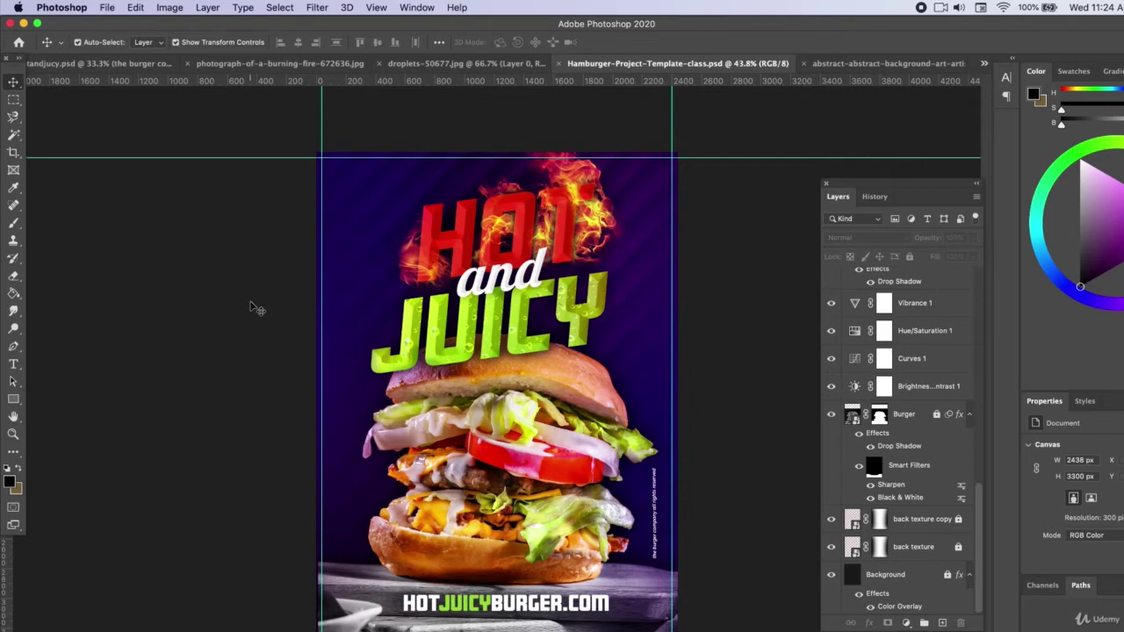
Step: Try converting the poster to CMYK Color, discarding the adjustment layers without rasterizing the smart objects, and undo the conversion
{"action": "left_click", "coordinate": [171, 8]}
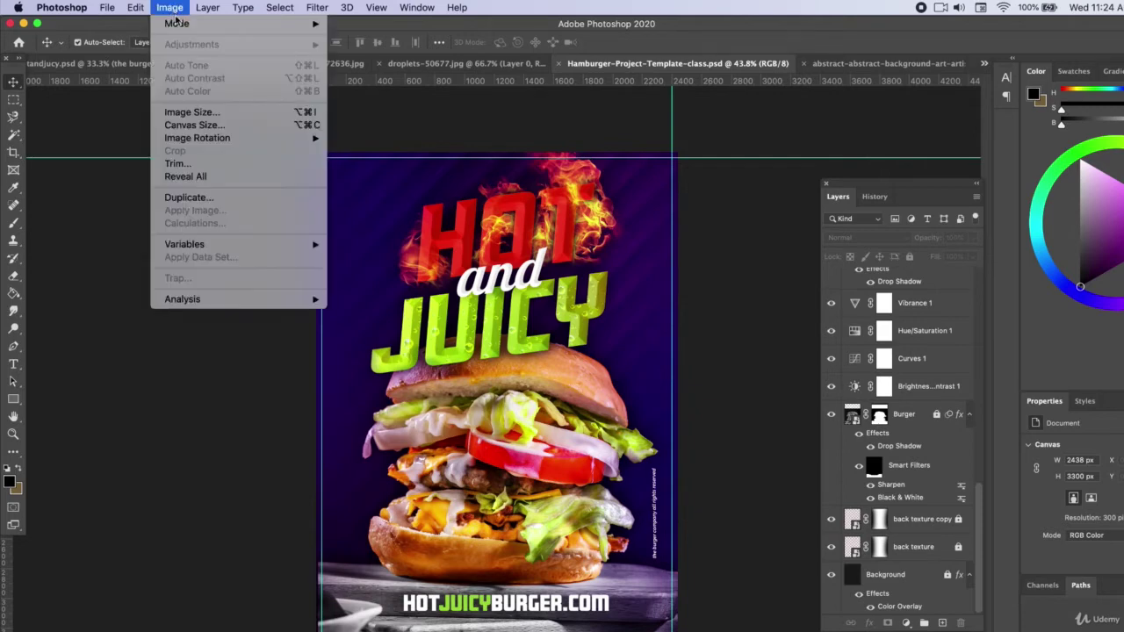
{"action": "mouse_move", "coordinate": [259, 31]}
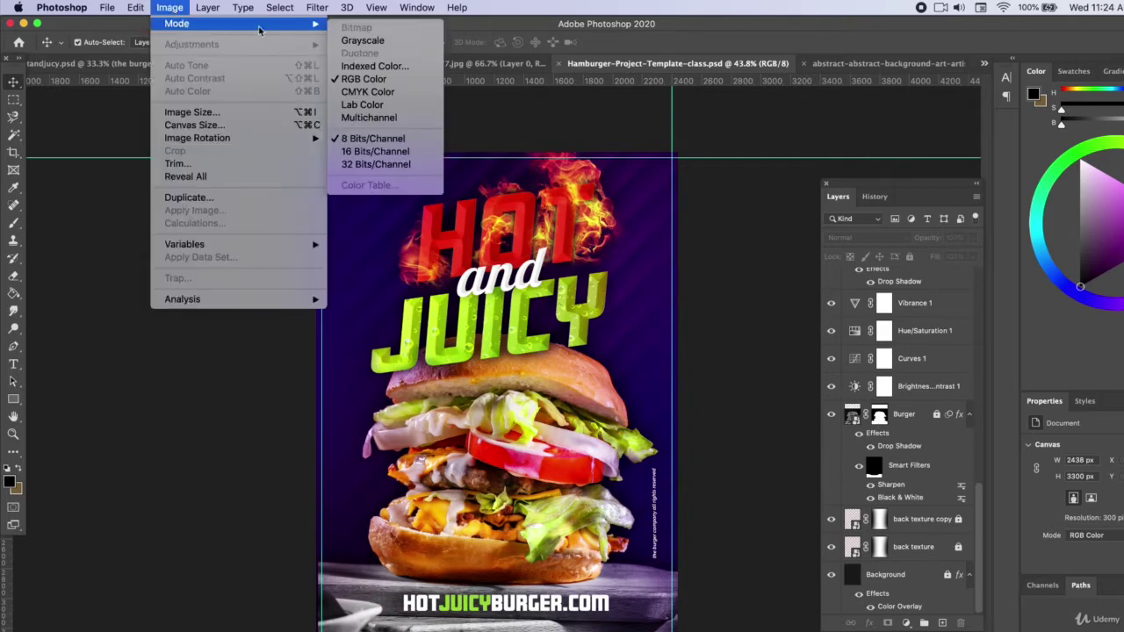
{"action": "left_click", "coordinate": [367, 91]}
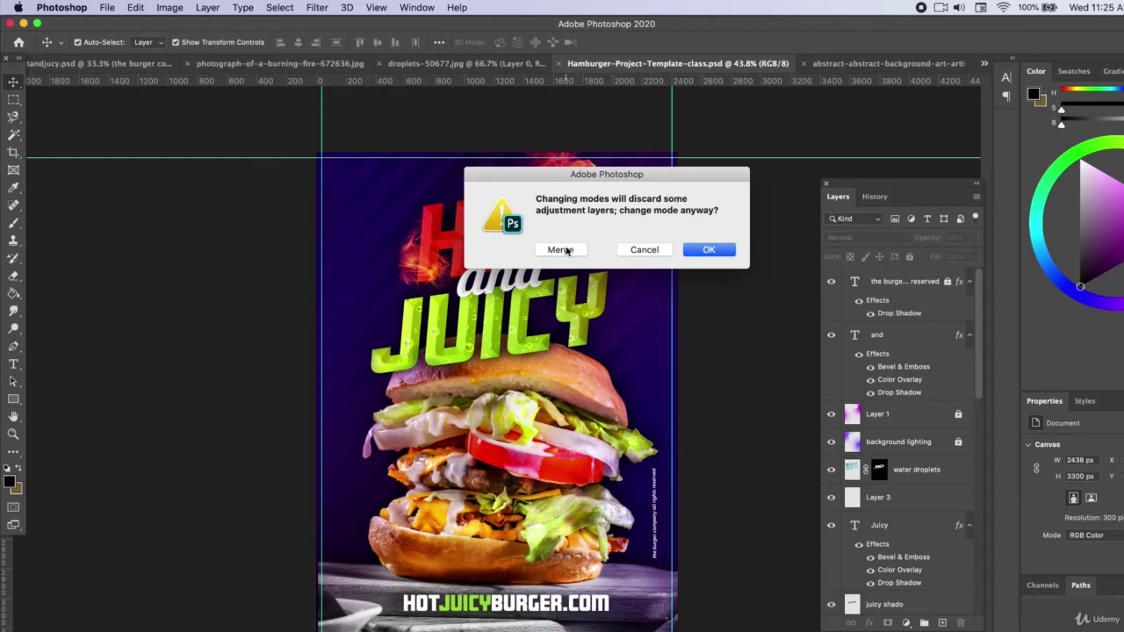
{"action": "left_click", "coordinate": [707, 251]}
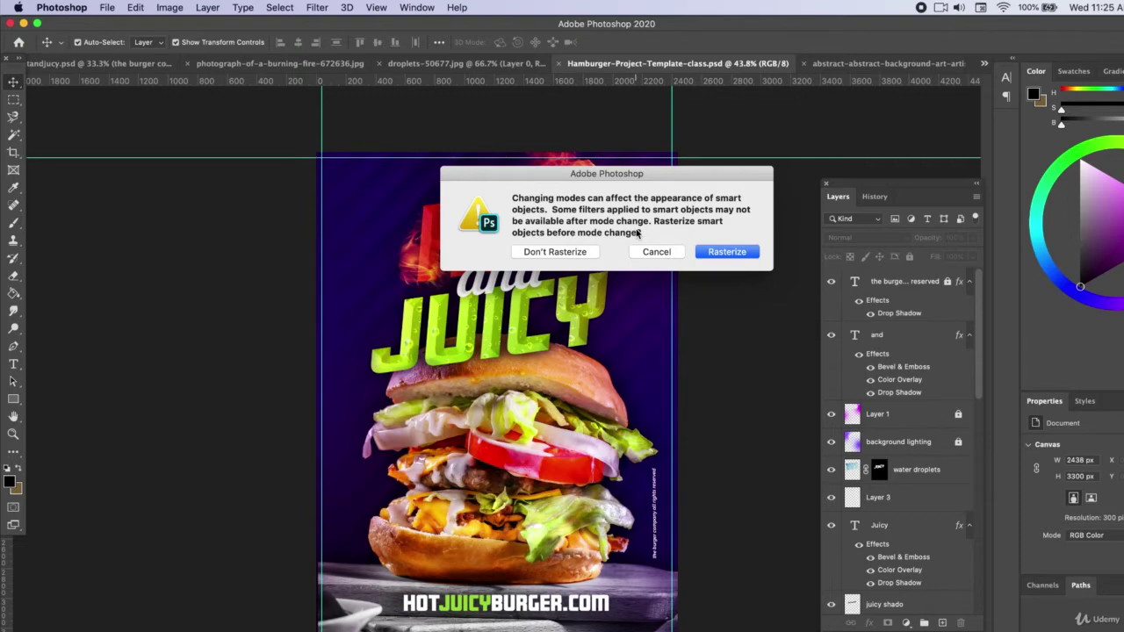
{"action": "left_click", "coordinate": [550, 253]}
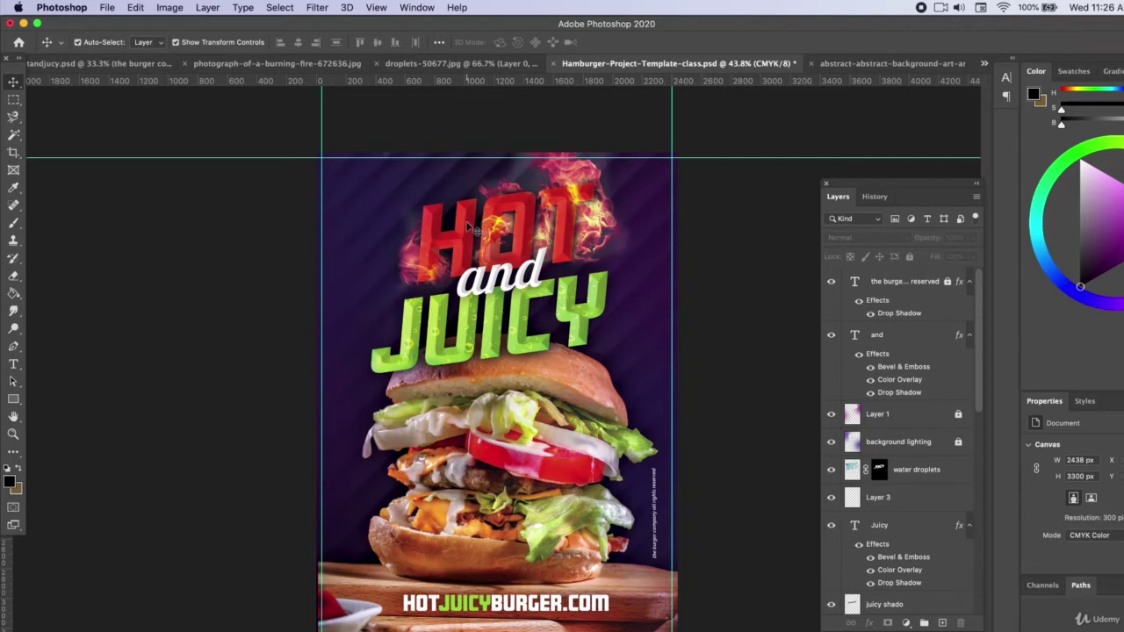
{"action": "key", "text": "super+z"}
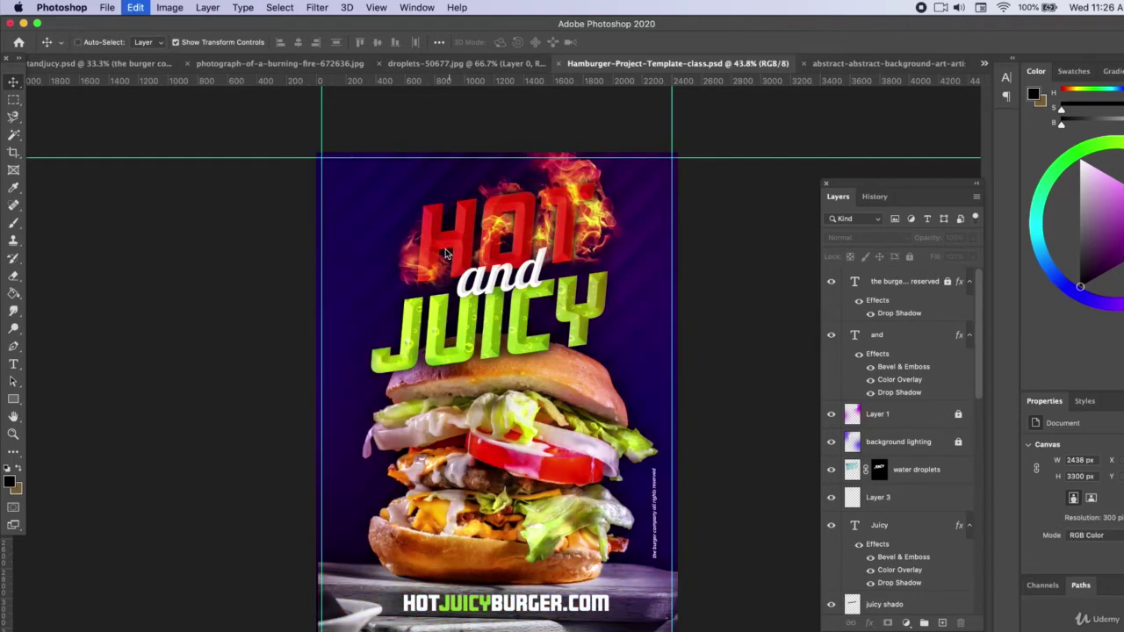
Step: Convert the poster to CMYK Color, merging all layers, and deselect the merged layer
{"action": "left_click", "coordinate": [153, 7]}
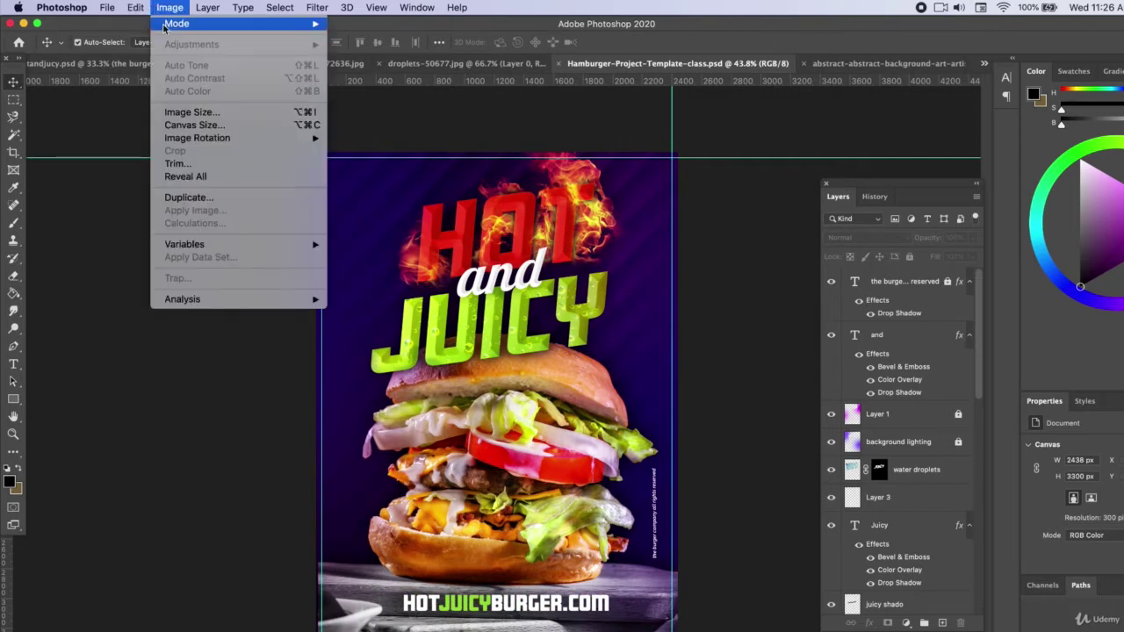
{"action": "mouse_move", "coordinate": [289, 24]}
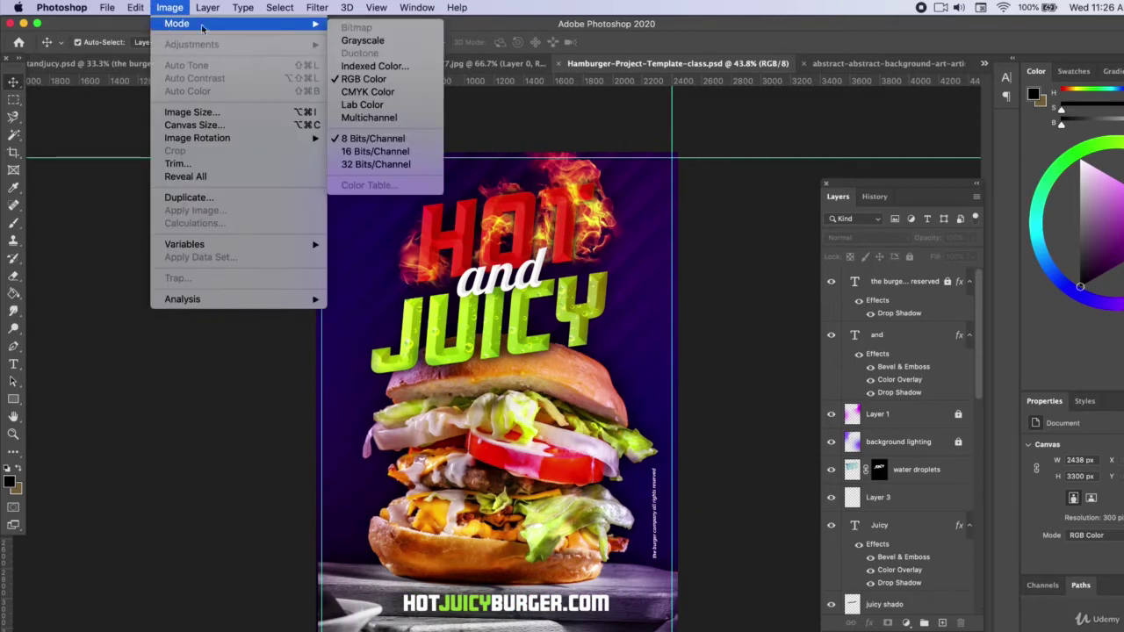
{"action": "left_click", "coordinate": [361, 93]}
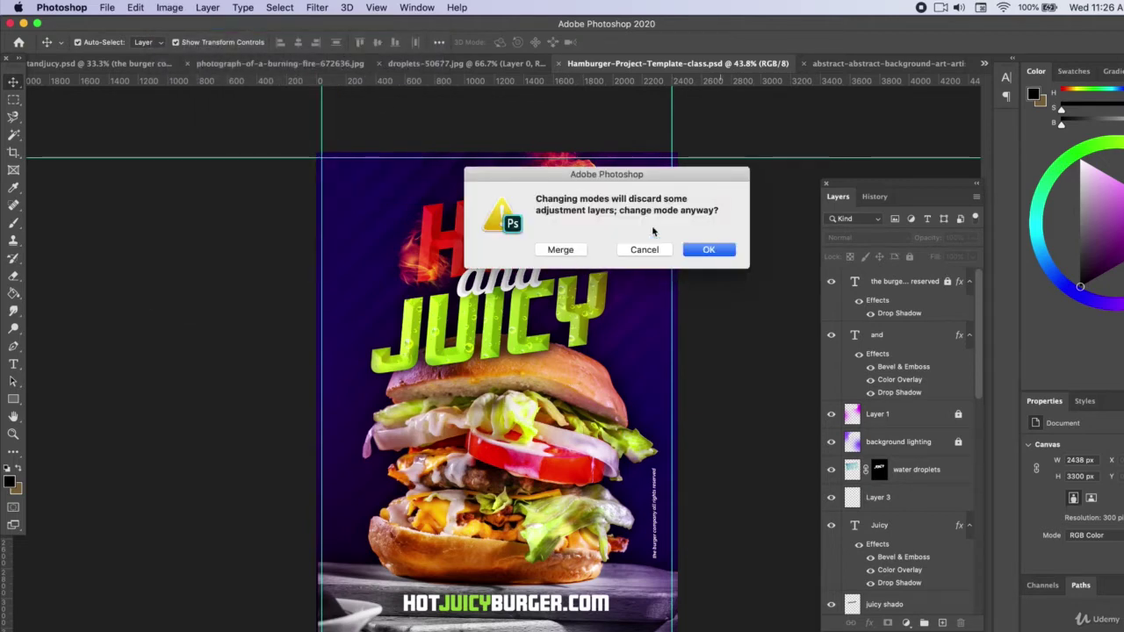
{"action": "left_click", "coordinate": [558, 250]}
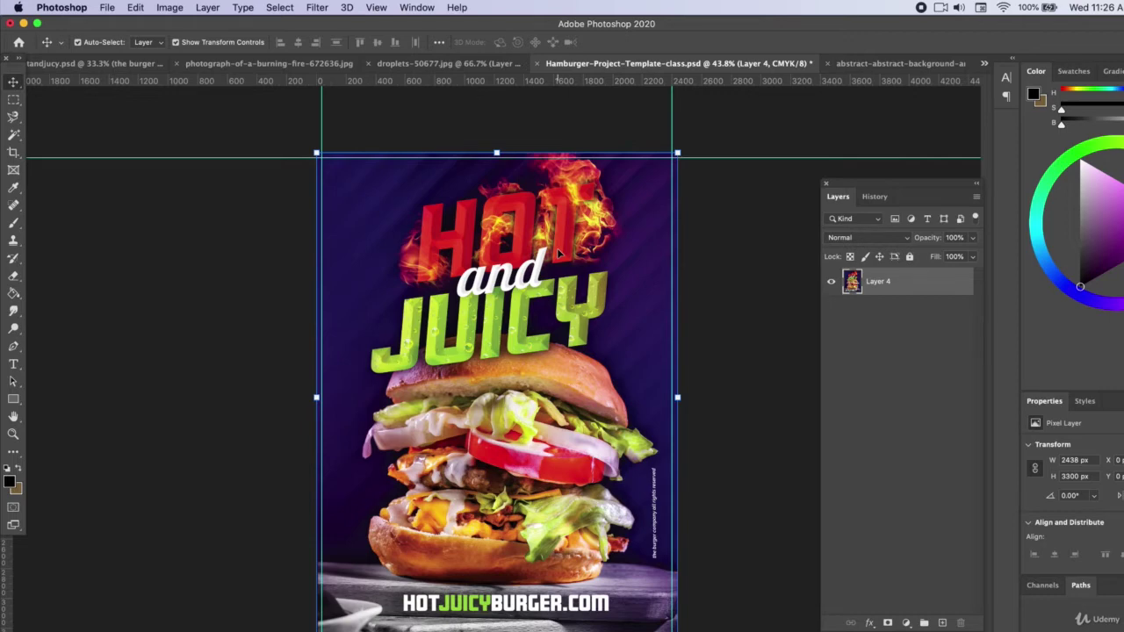
{"action": "left_click", "coordinate": [172, 263]}
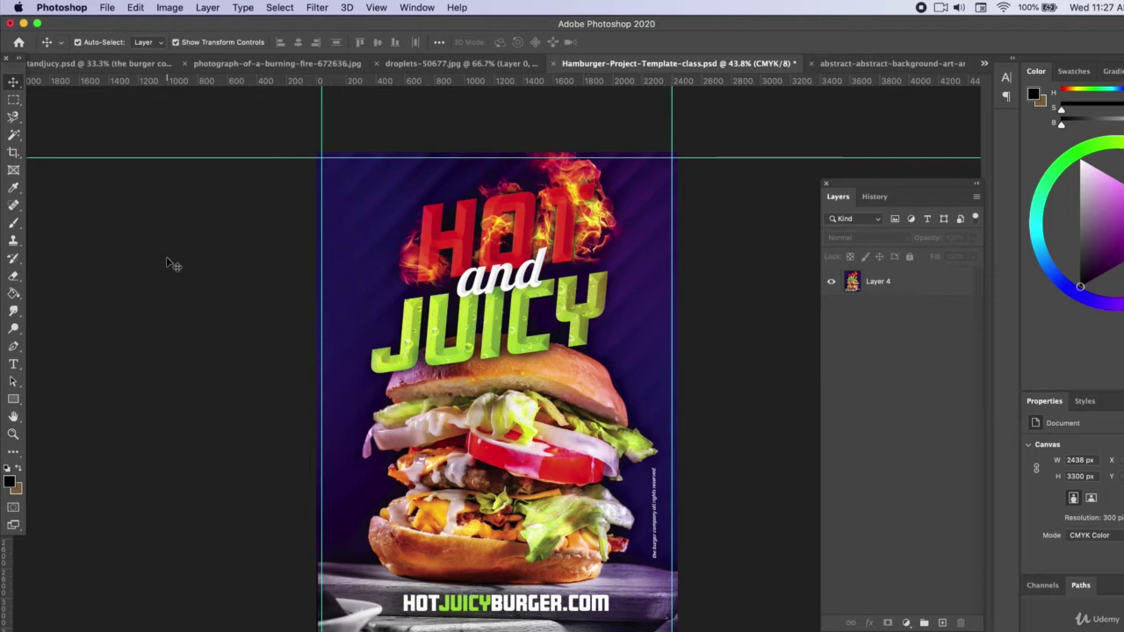
{"action": "left_click", "coordinate": [106, 7]}
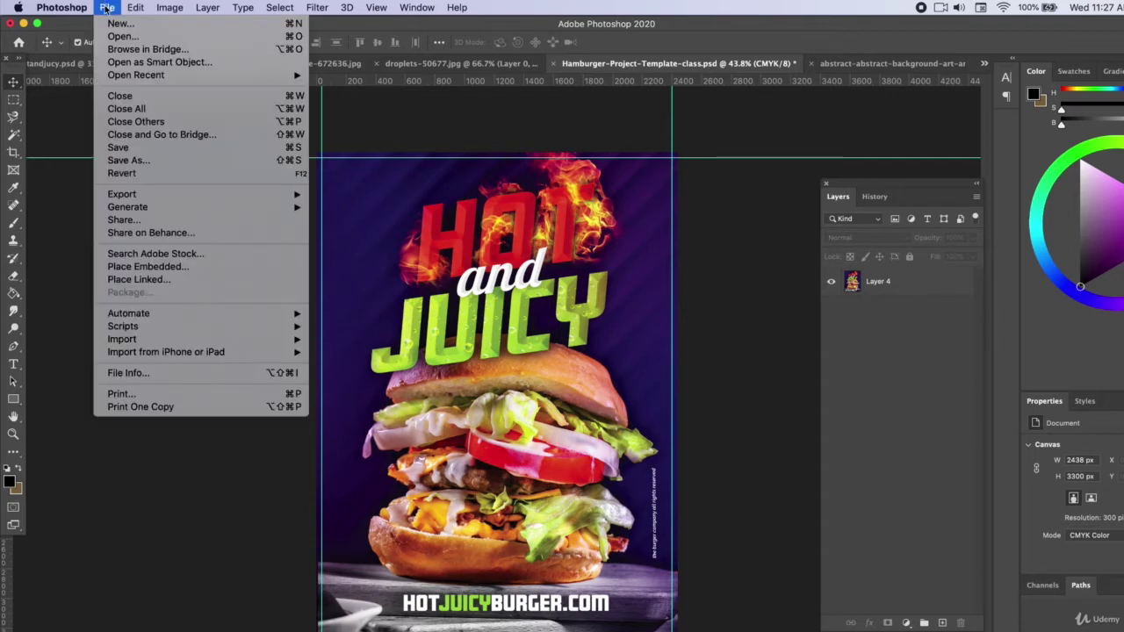
{"action": "left_click", "coordinate": [156, 163]}
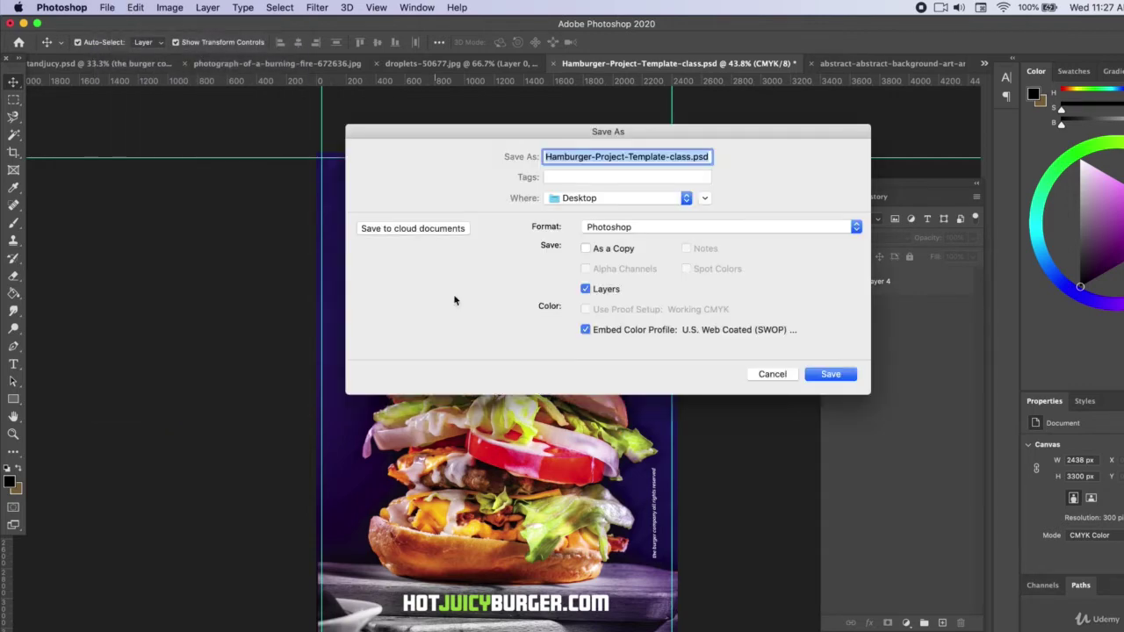
{"action": "left_click", "coordinate": [617, 232]}
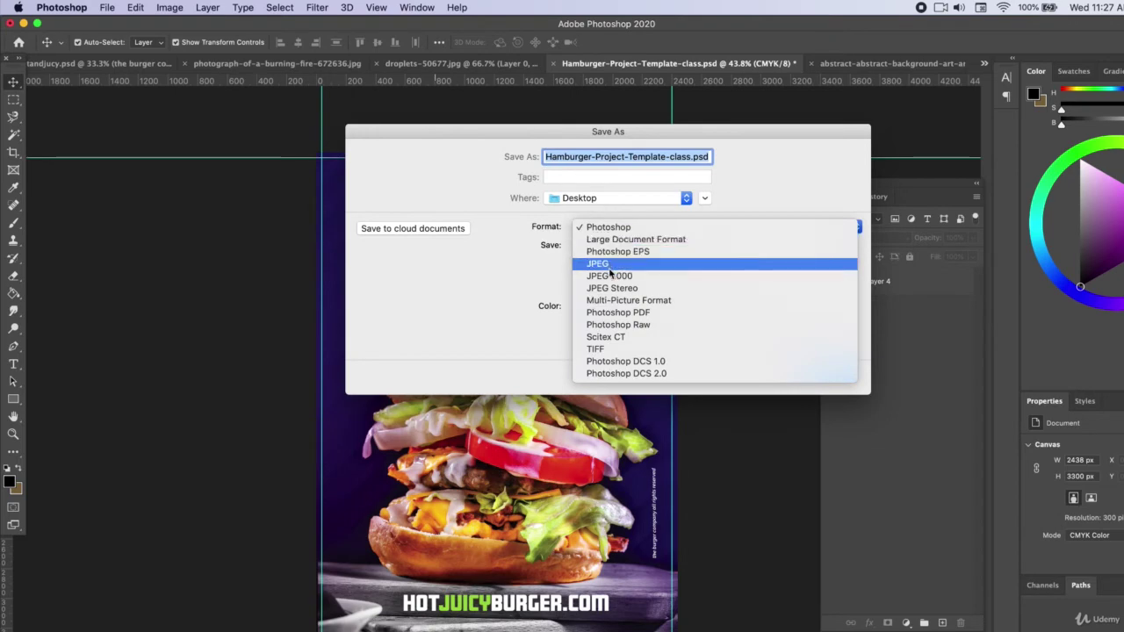
{"action": "left_click", "coordinate": [281, 292]}
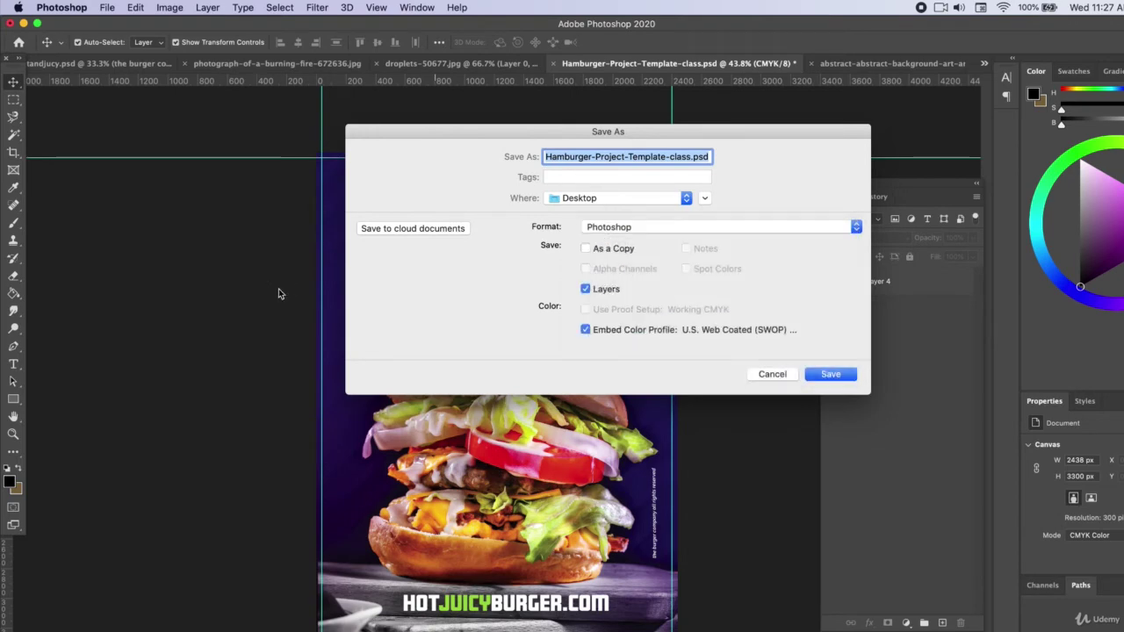
{"action": "left_click", "coordinate": [775, 376]}
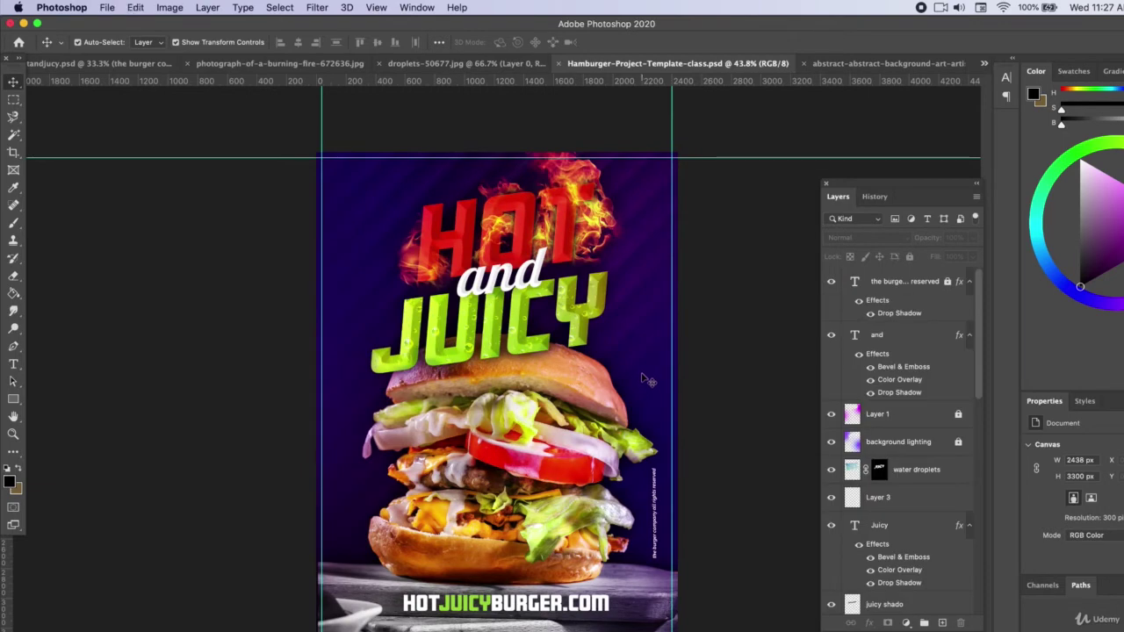
Step: Show the live area layer to check the poster's safe margins, and hide it again
{"action": "scroll", "coordinate": [871, 516], "scroll_direction": "down", "scroll_amount": 5}
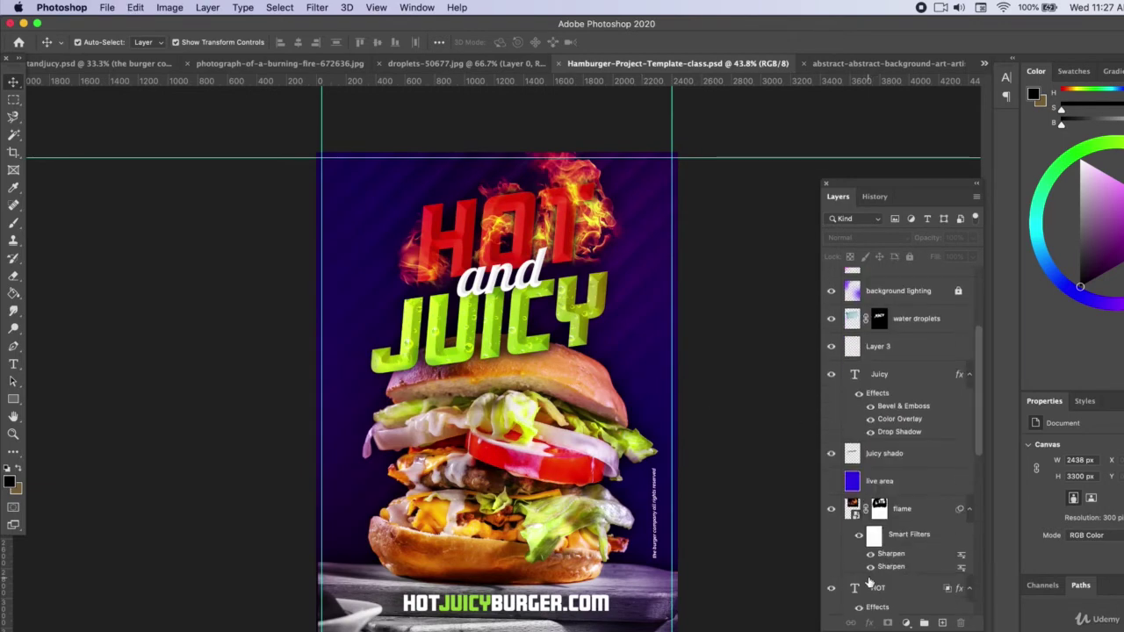
{"action": "left_click", "coordinate": [831, 481]}
{"action": "left_click", "coordinate": [830, 481]}
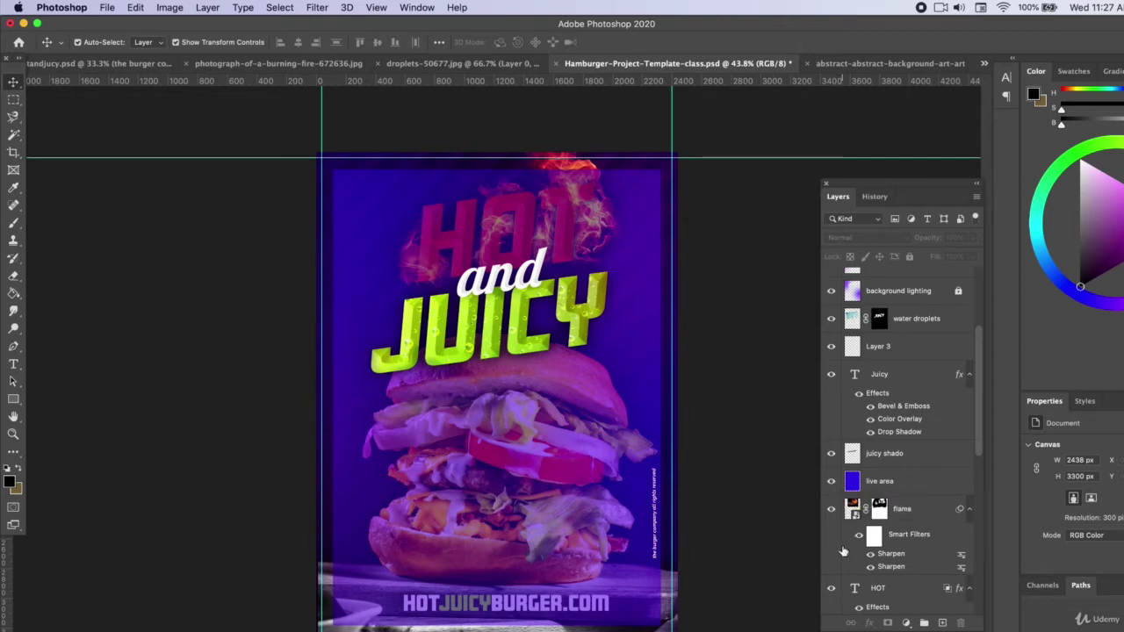
{"action": "left_click", "coordinate": [830, 485]}
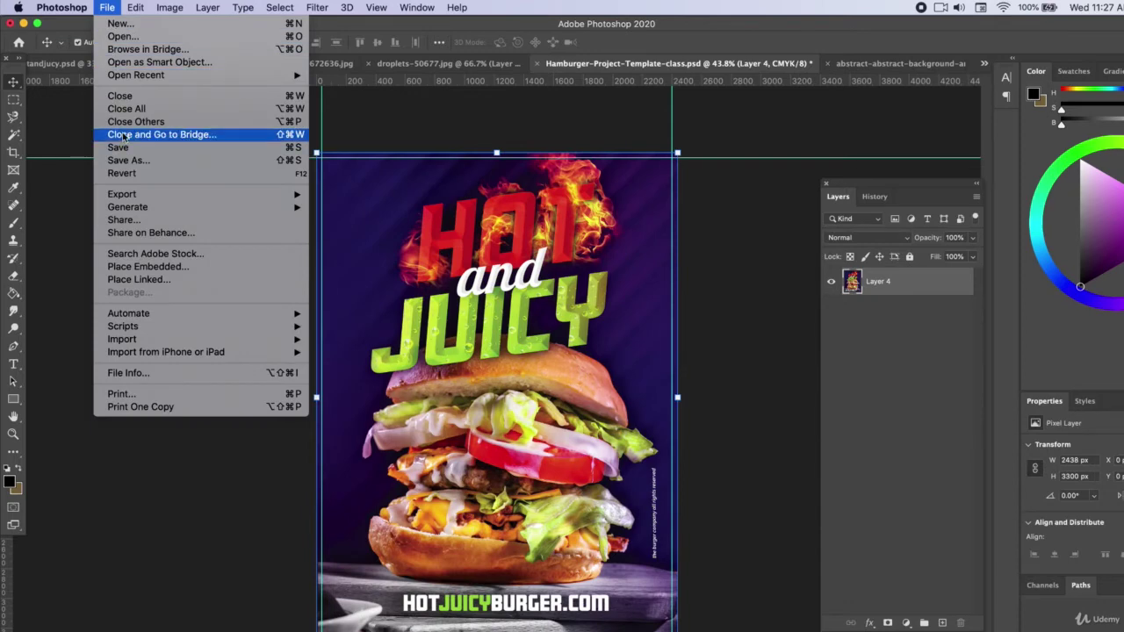
Step: Save a copy of the merged CMYK poster to the Desktop in Photoshop PDF format, continuing to the PDF settings
{"action": "left_click", "coordinate": [130, 161]}
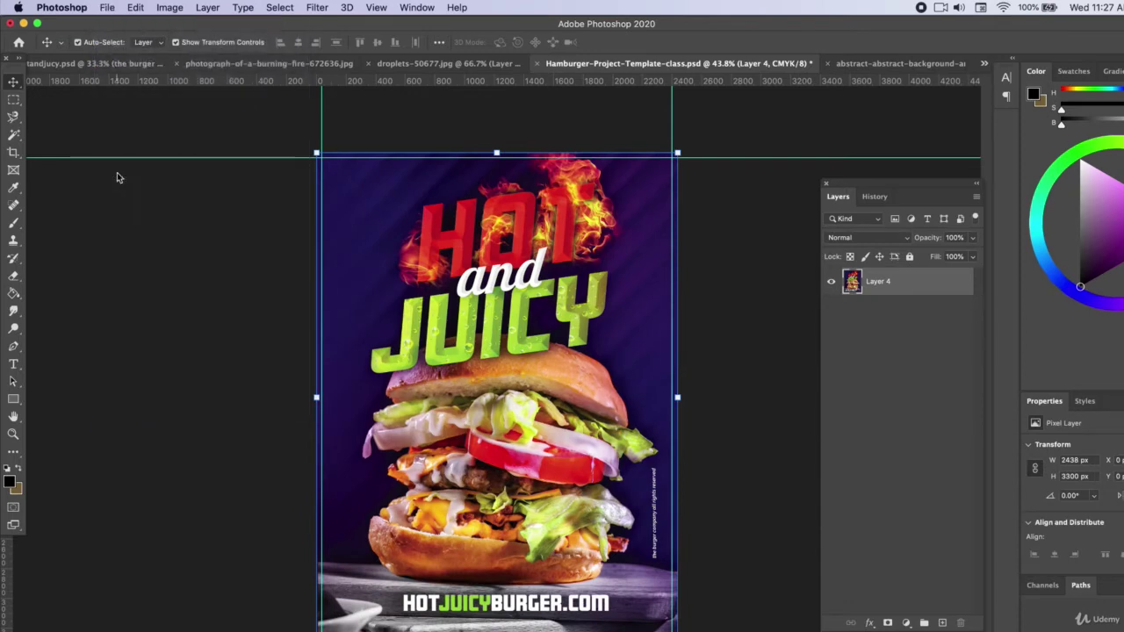
{"action": "left_click", "coordinate": [622, 227]}
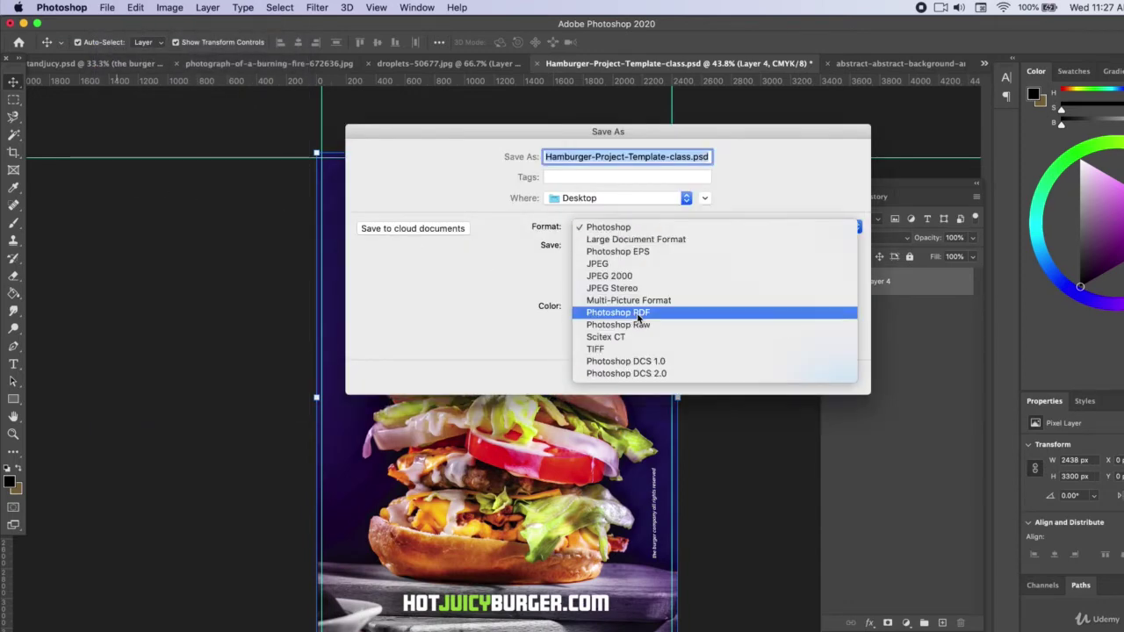
{"action": "left_click", "coordinate": [632, 313]}
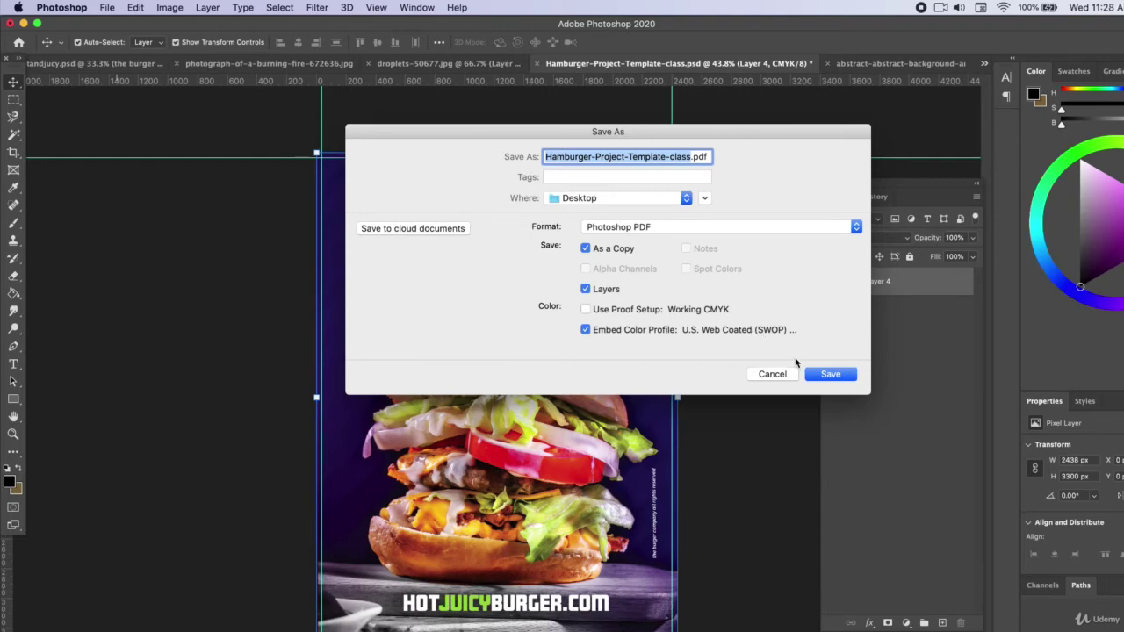
{"action": "left_click", "coordinate": [839, 375]}
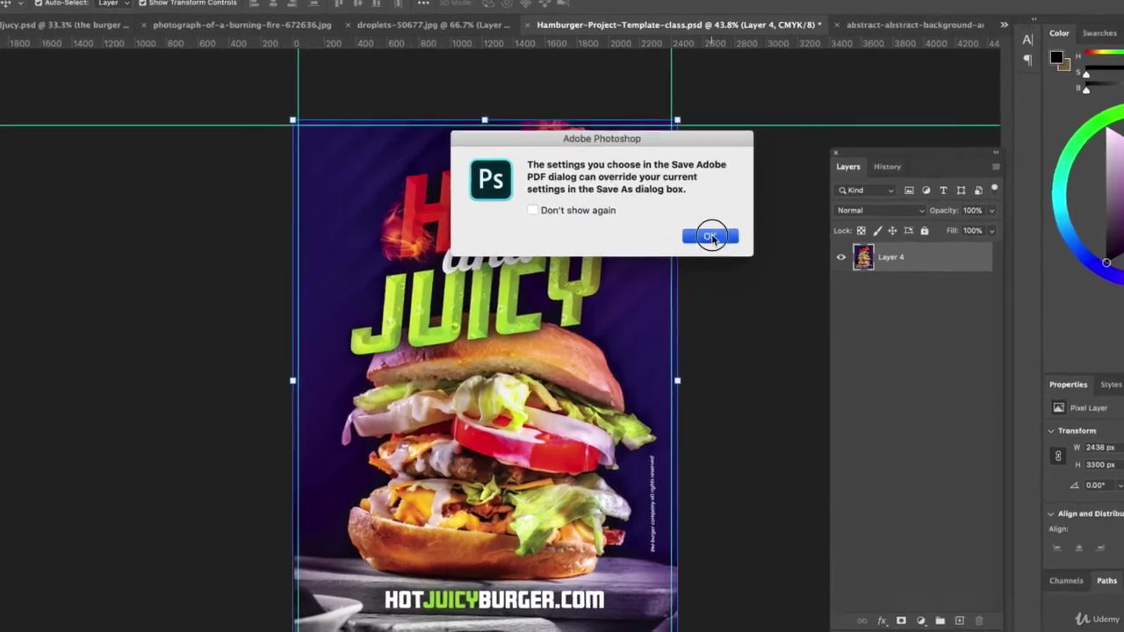
{"action": "left_click", "coordinate": [706, 261]}
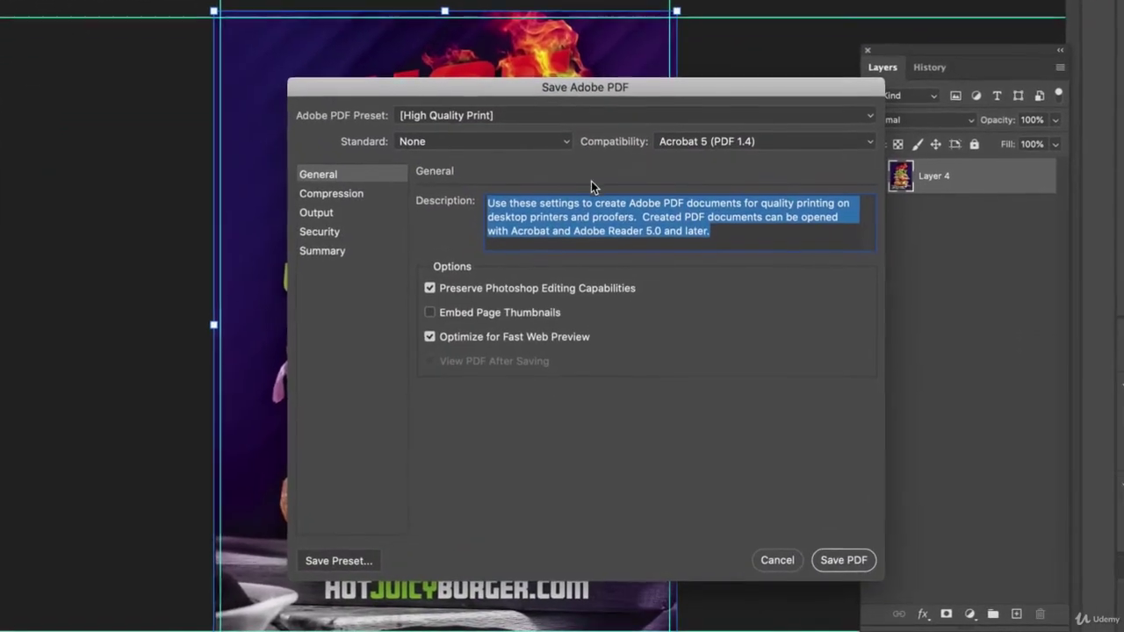
Step: Apply the Press Quality PDF preset and turn off Preserve Photoshop Editing Capabilities
{"action": "left_click", "coordinate": [496, 129]}
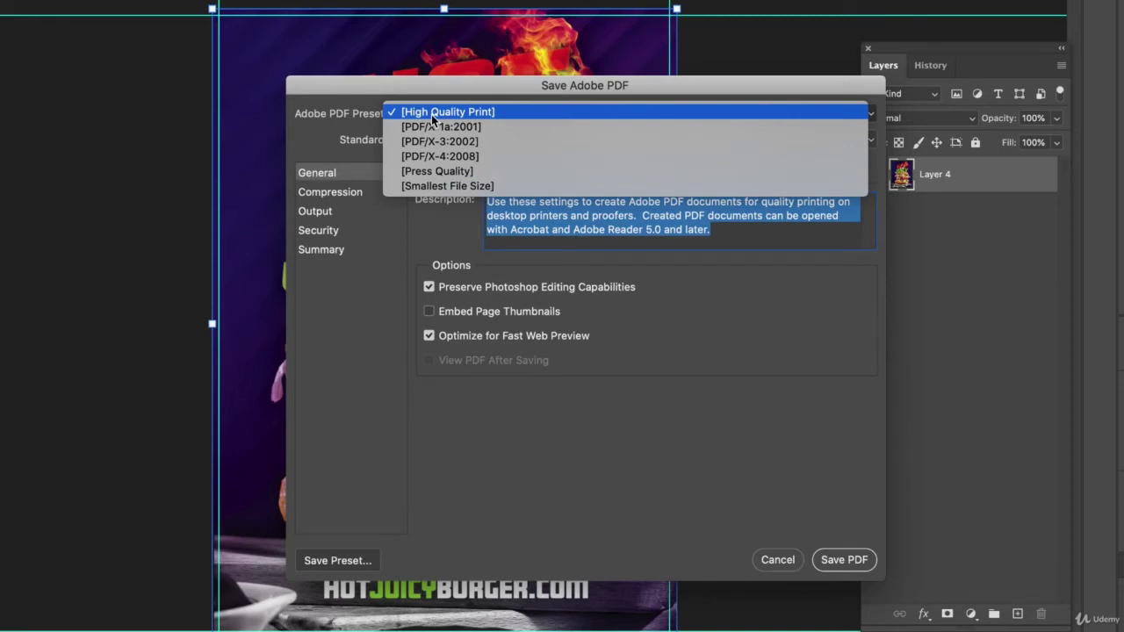
{"action": "left_click", "coordinate": [417, 171]}
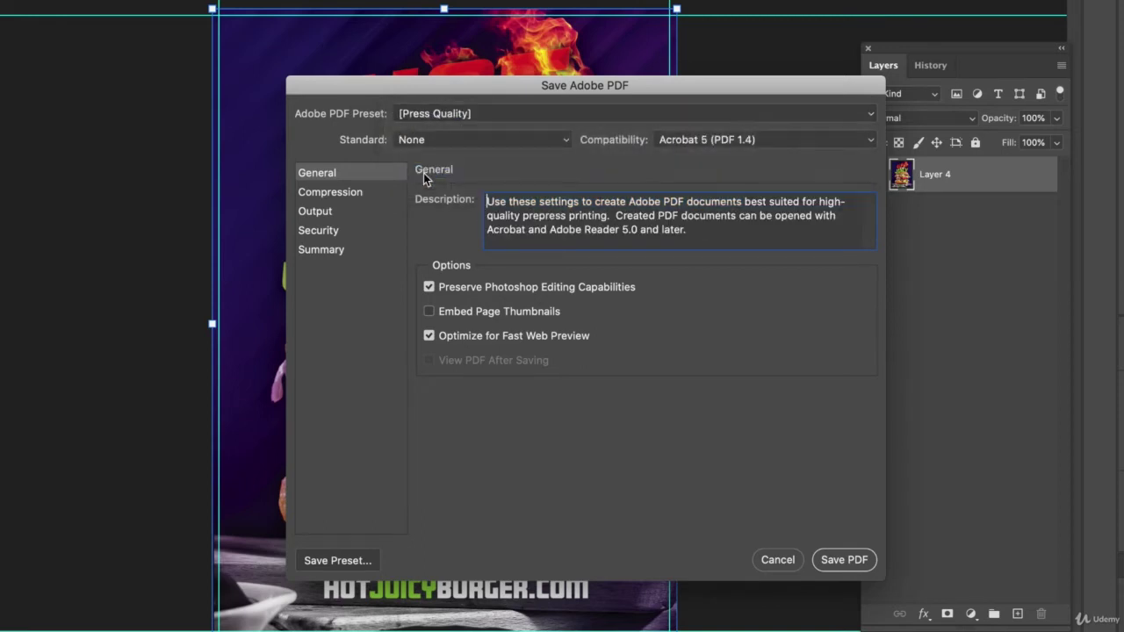
{"action": "left_click", "coordinate": [429, 288]}
Step: Review the compression, output, security and summary settings of the PDF, and save it
{"action": "left_click", "coordinate": [330, 193]}
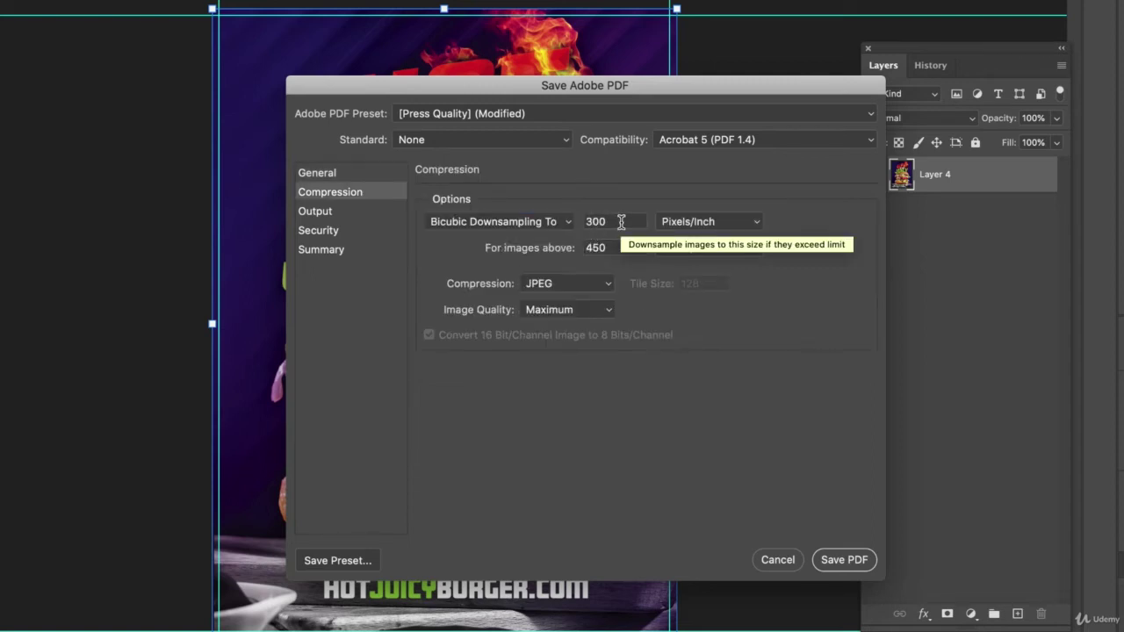
{"action": "left_click", "coordinate": [313, 214]}
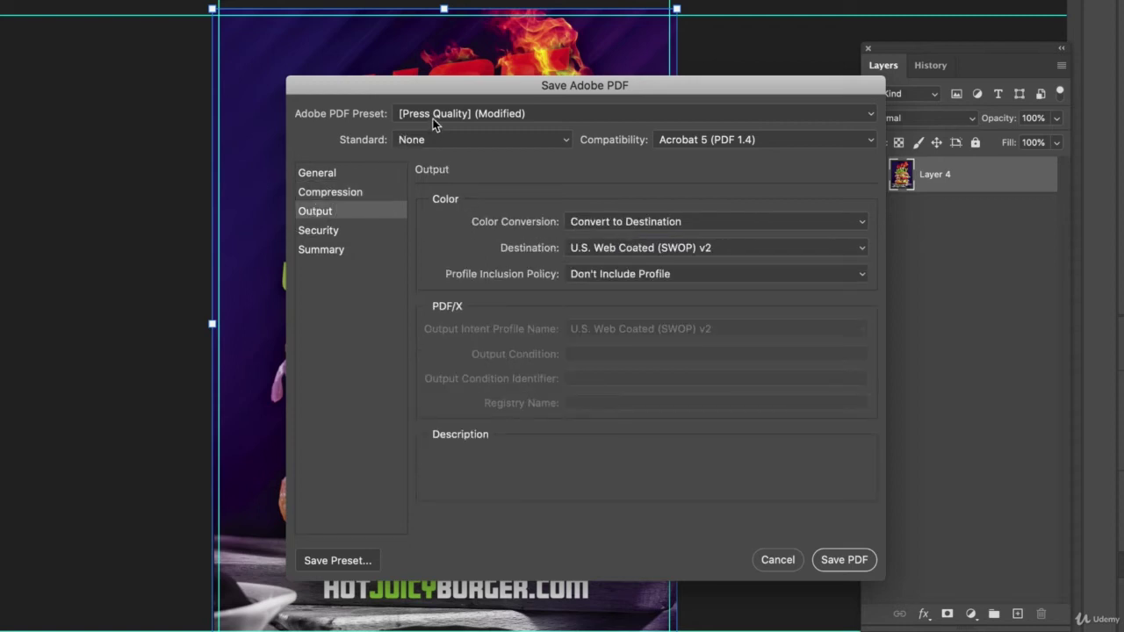
{"action": "left_click", "coordinate": [327, 230]}
{"action": "left_click", "coordinate": [326, 250]}
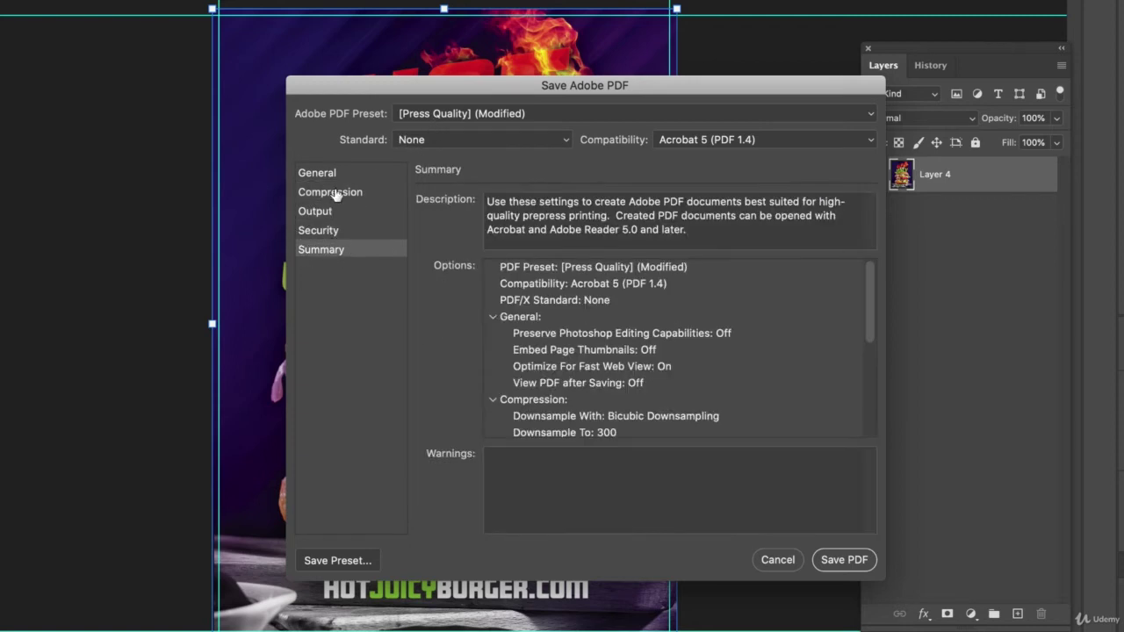
{"action": "left_click", "coordinate": [318, 173]}
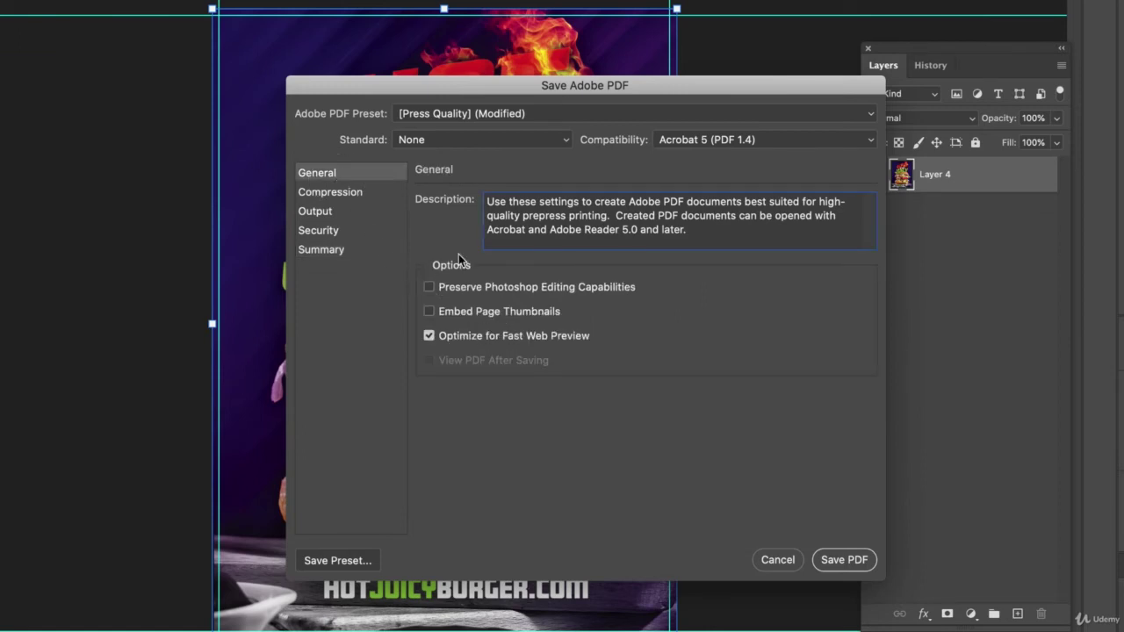
{"action": "left_click", "coordinate": [838, 555]}
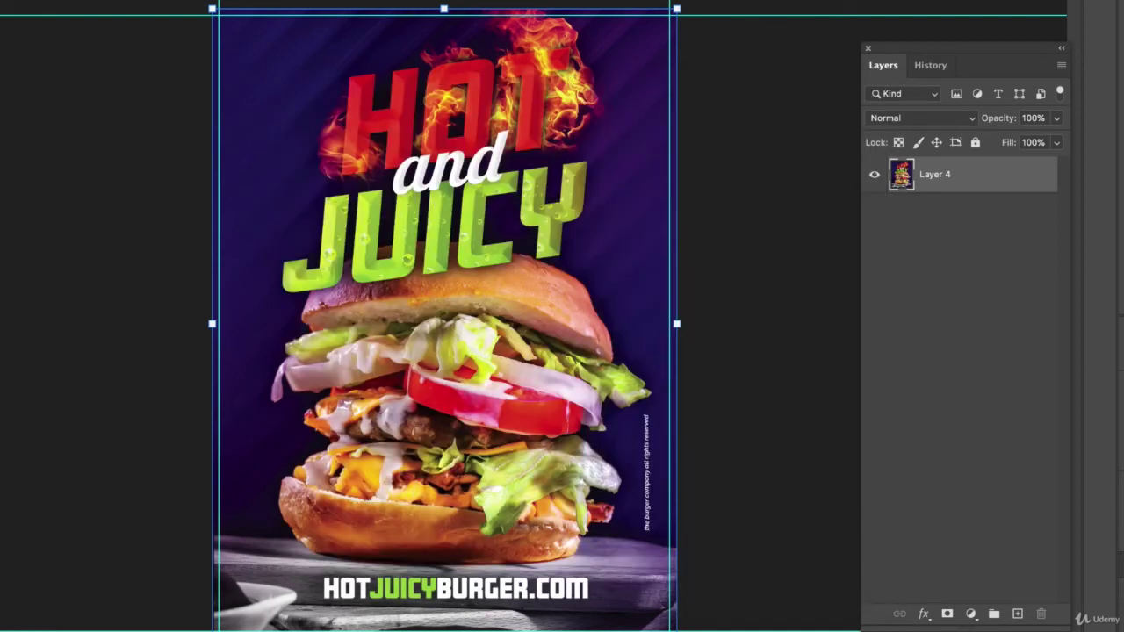
{"action": "left_click", "coordinate": [146, 284]}
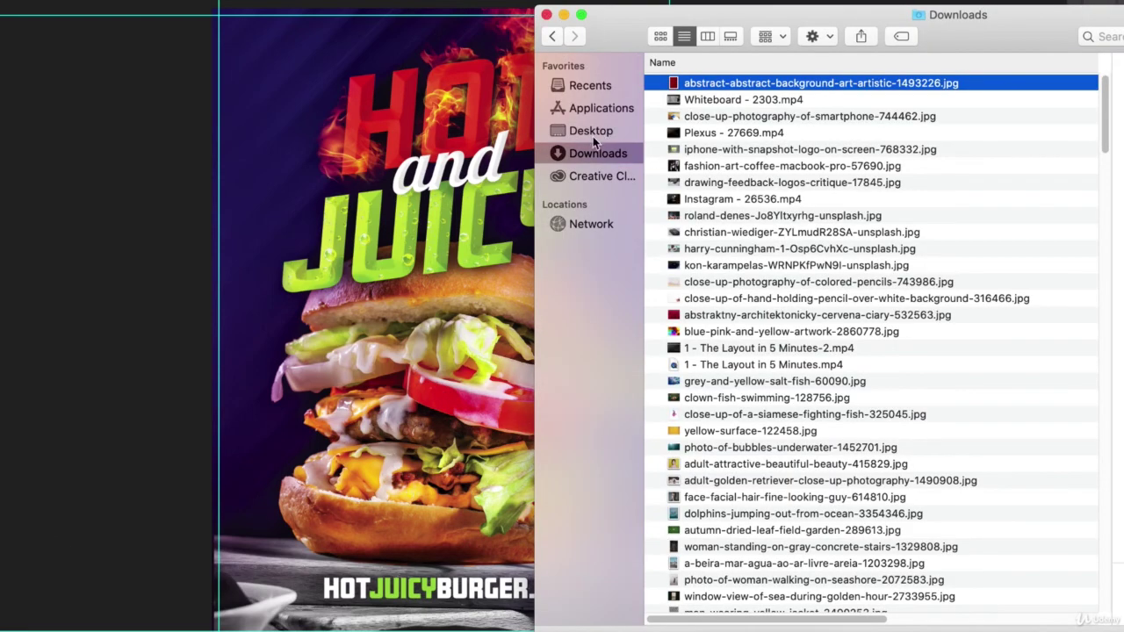
{"action": "left_click", "coordinate": [49, 173]}
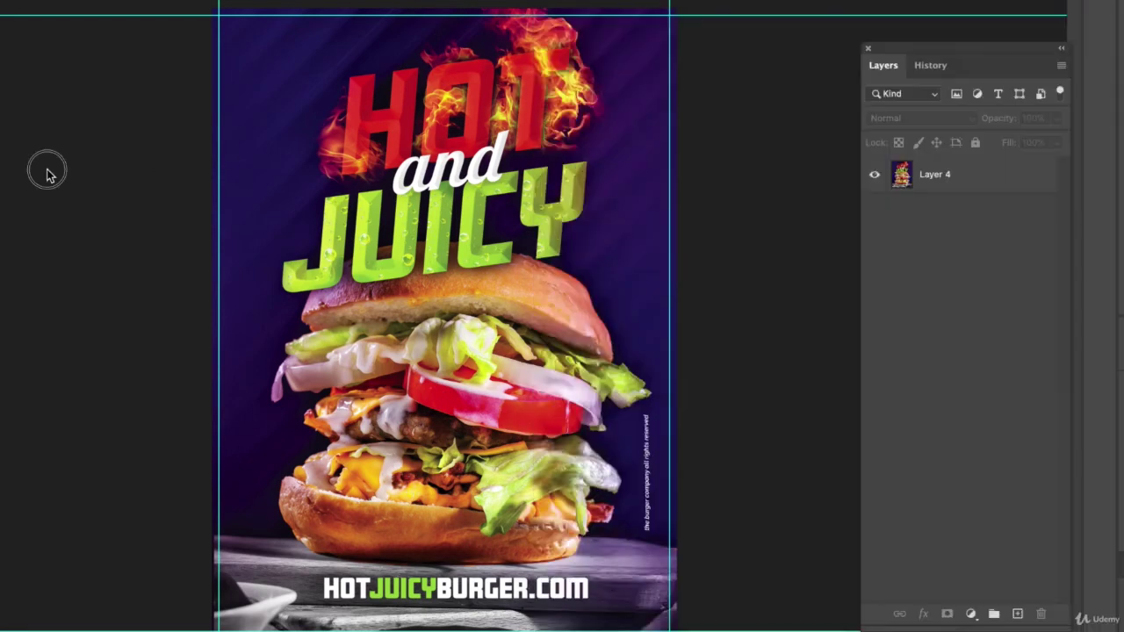